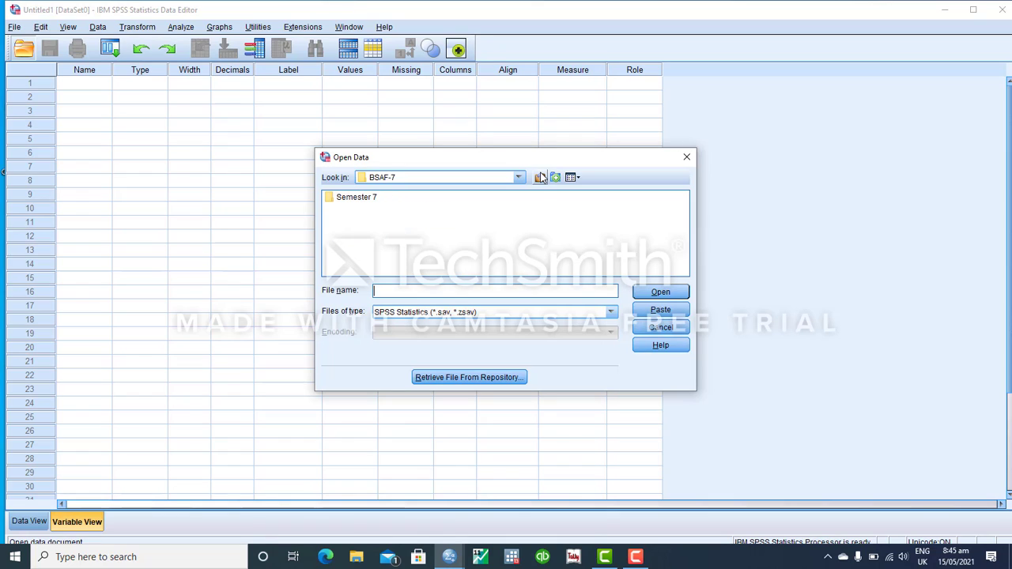
# Browse from the BSAF-7 folder to the IBM folder inside Program Files (x86) on Local Disk (C:).
pyautogui.click(541, 178)
pyautogui.click(541, 177)
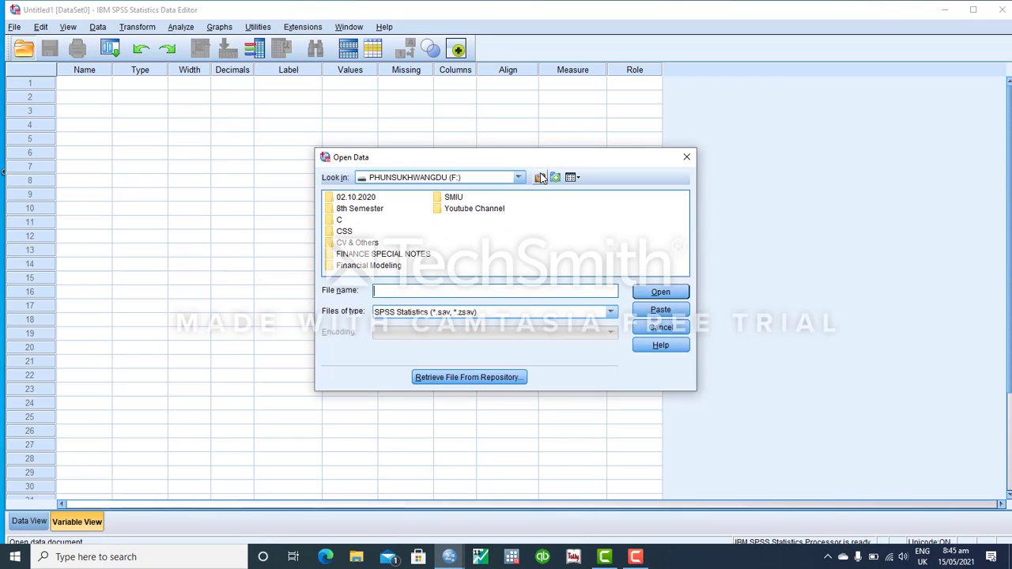
pyautogui.click(541, 177)
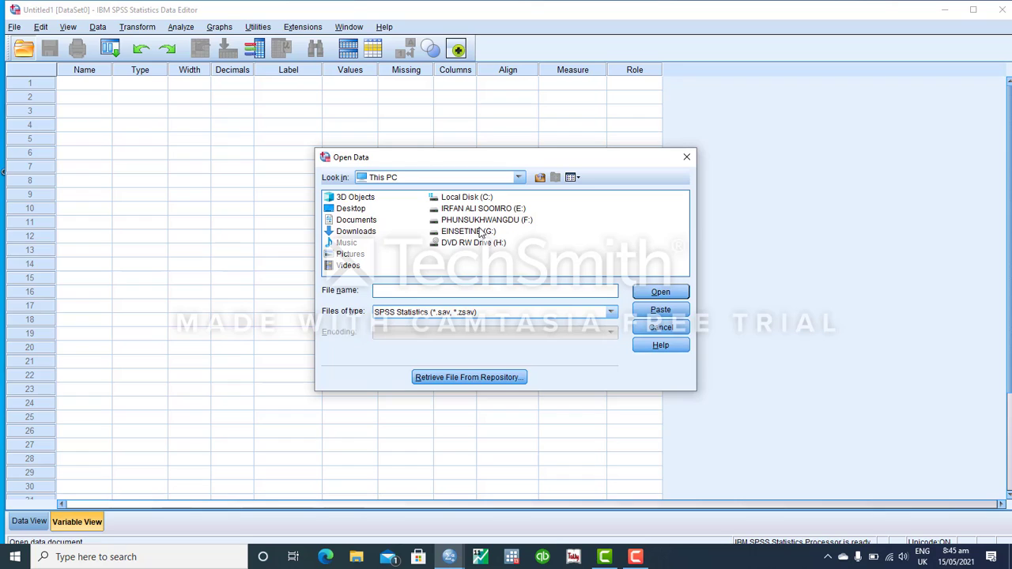
pyautogui.doubleClick(452, 200)
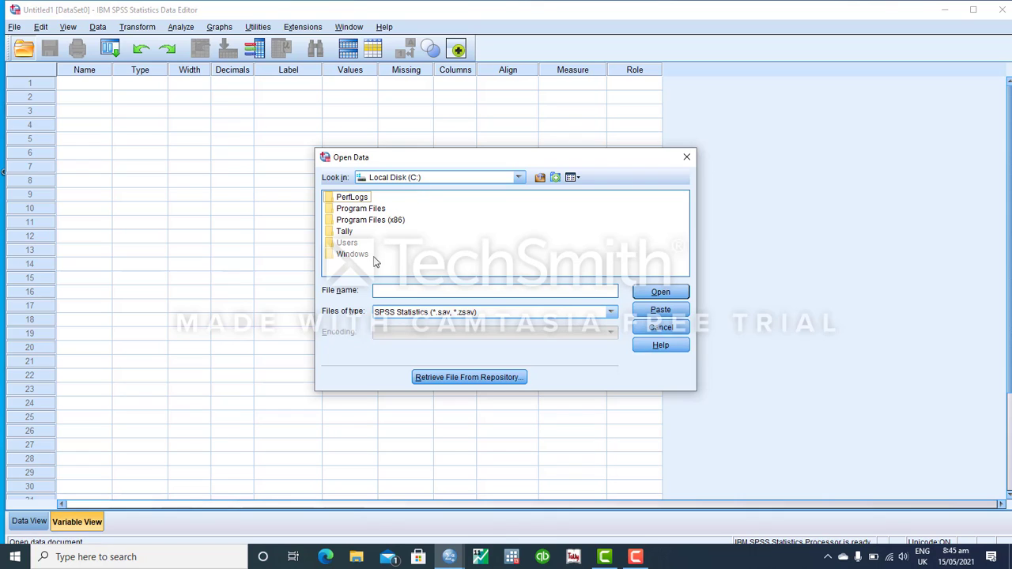
pyautogui.doubleClick(358, 221)
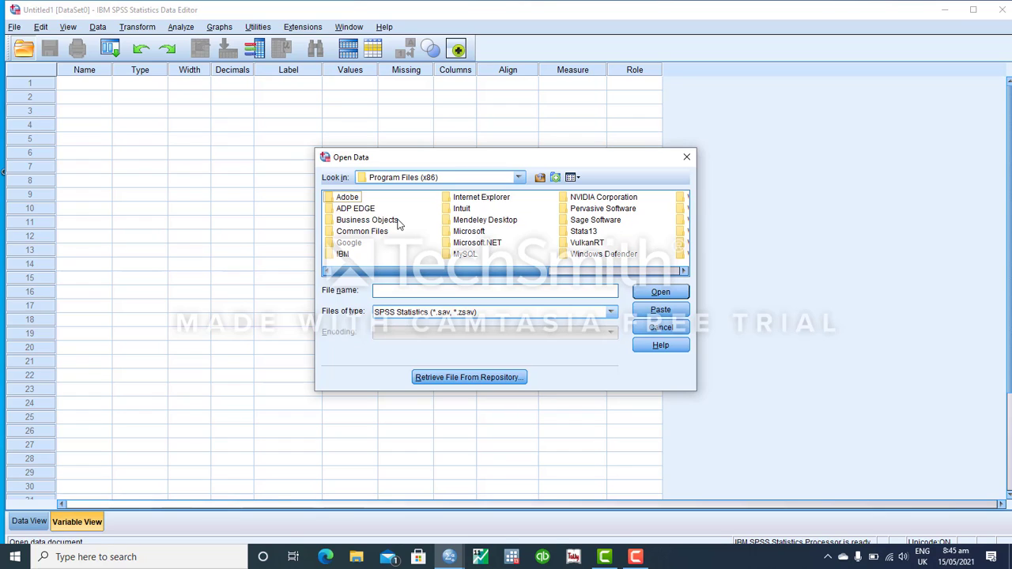
pyautogui.doubleClick(343, 255)
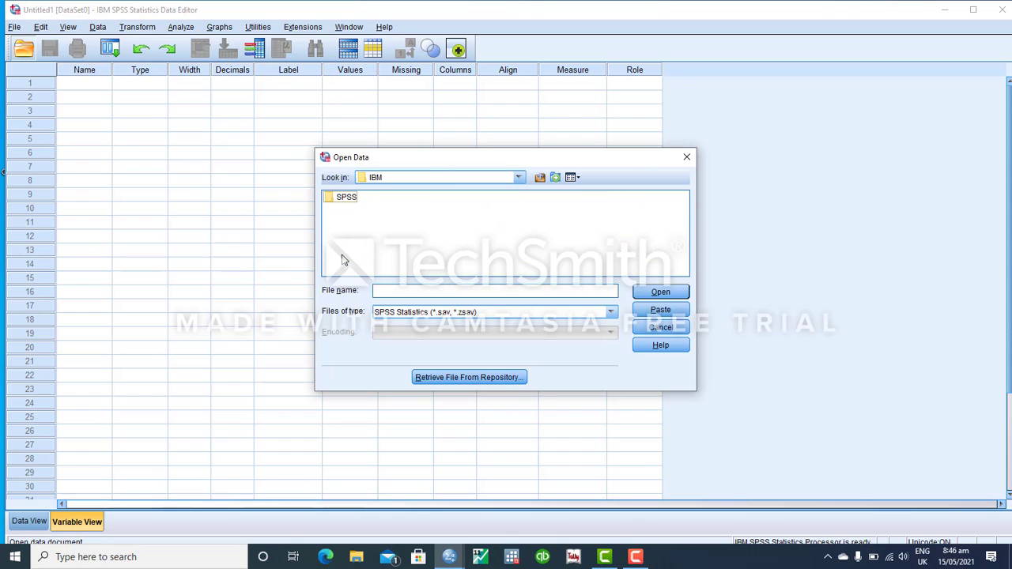
# Open the English samples folder of SPSS Statistics version 26.
pyautogui.doubleClick(332, 199)
pyautogui.click(345, 201)
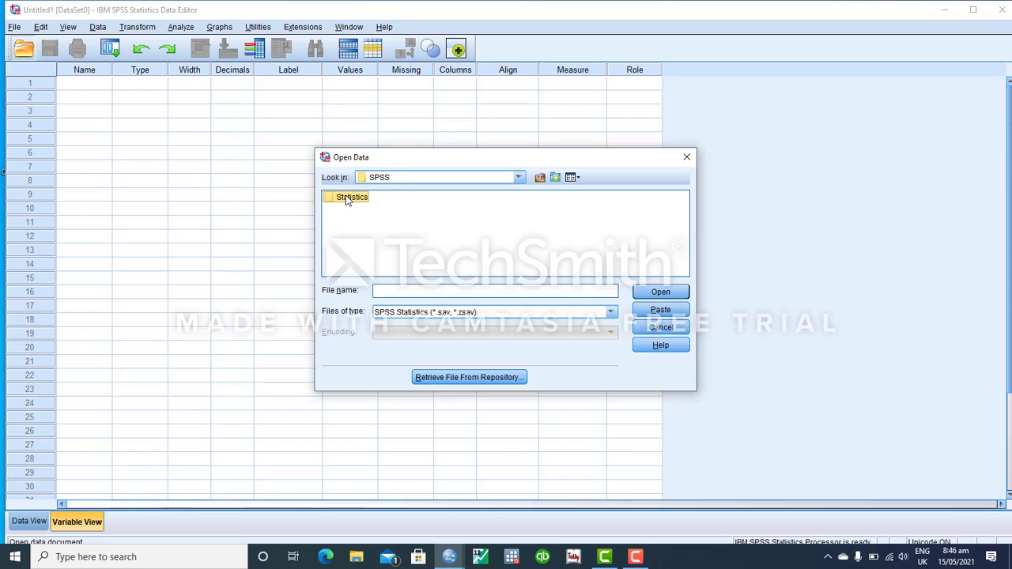
pyautogui.doubleClick(346, 198)
pyautogui.doubleClick(333, 198)
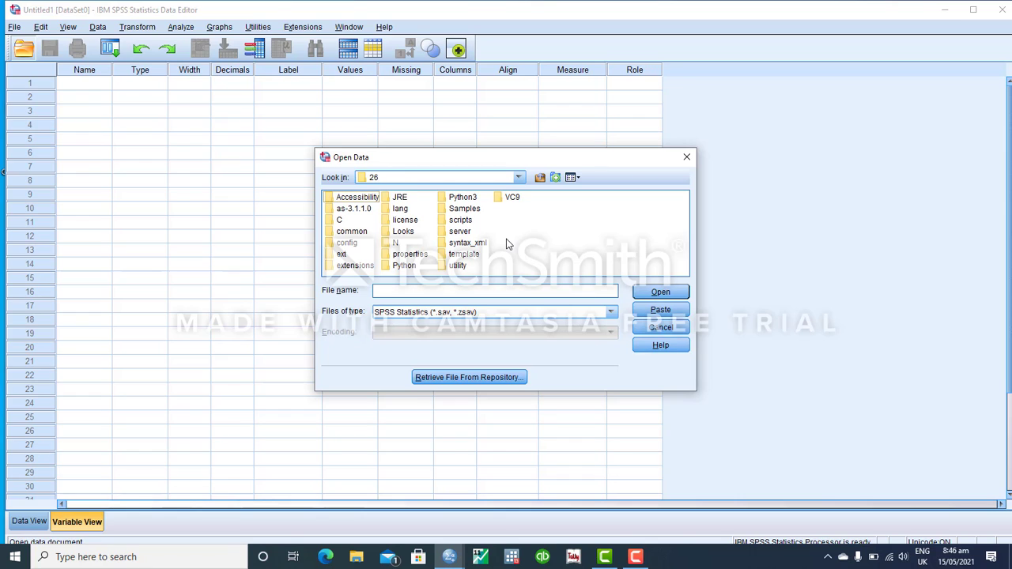
pyautogui.click(455, 208)
pyautogui.click(455, 208)
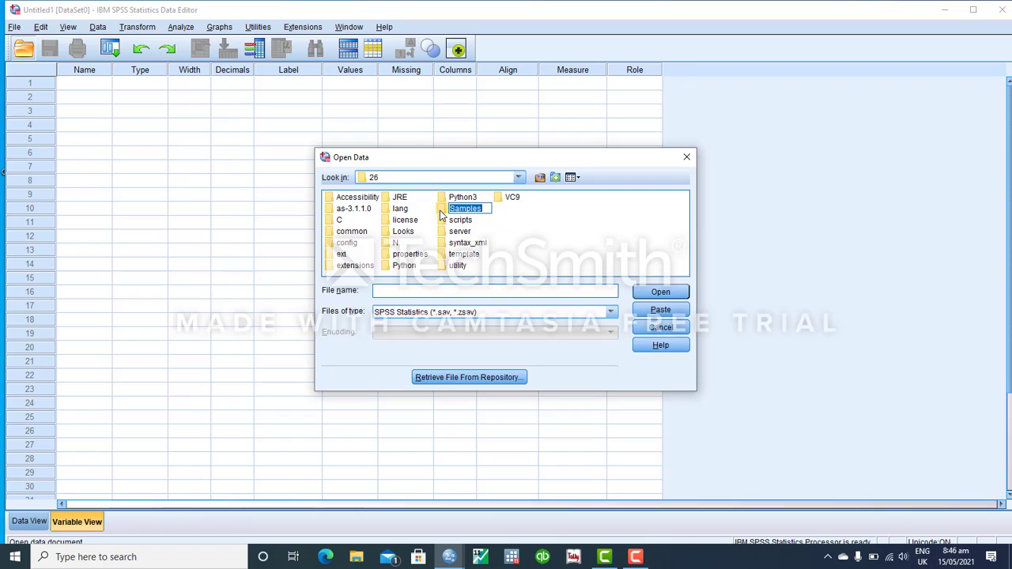
pyautogui.doubleClick(456, 208)
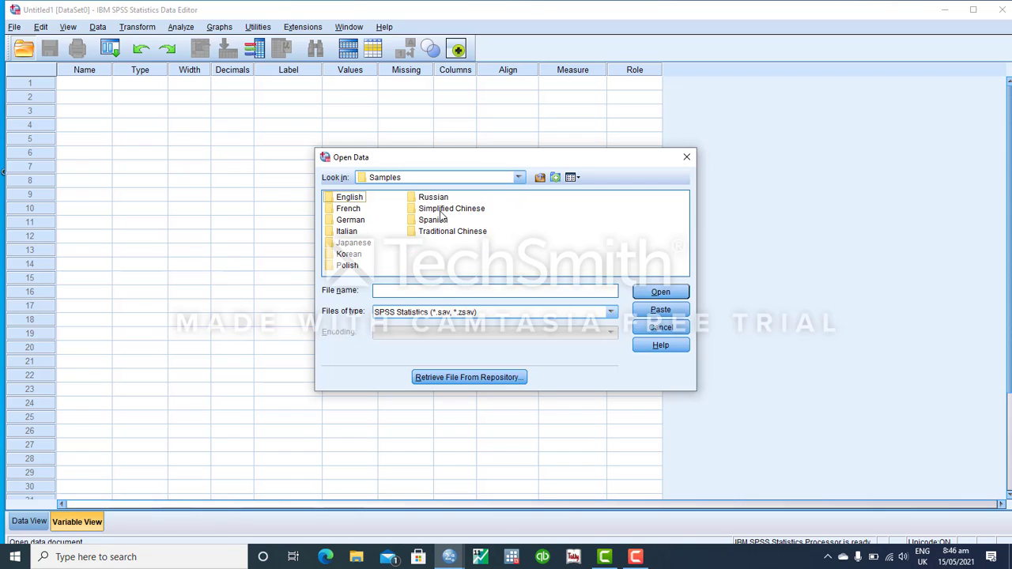
pyautogui.doubleClick(352, 198)
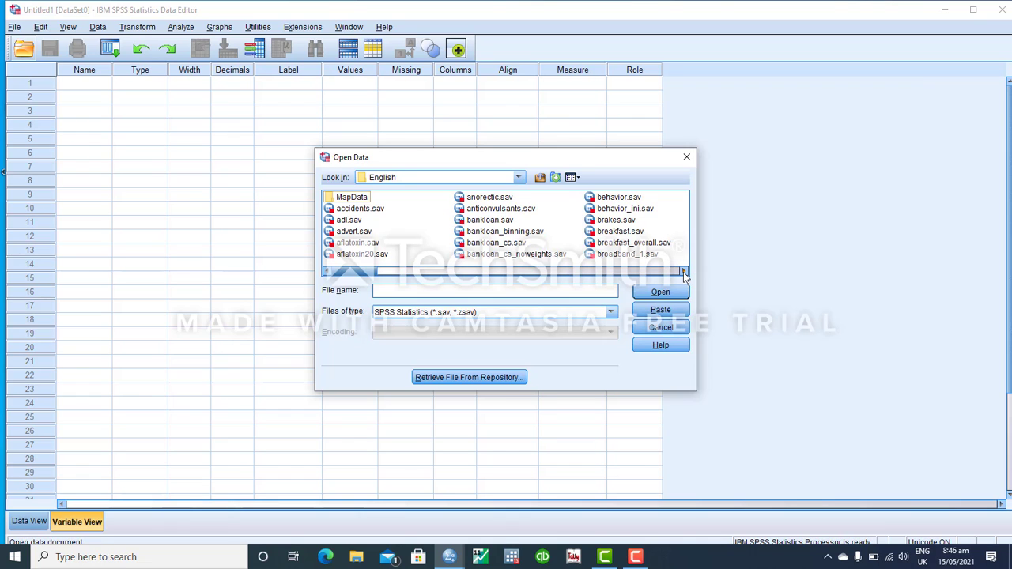
# Find the sample data file satisf.sav in the English folder and open it.
pyautogui.click(684, 271)
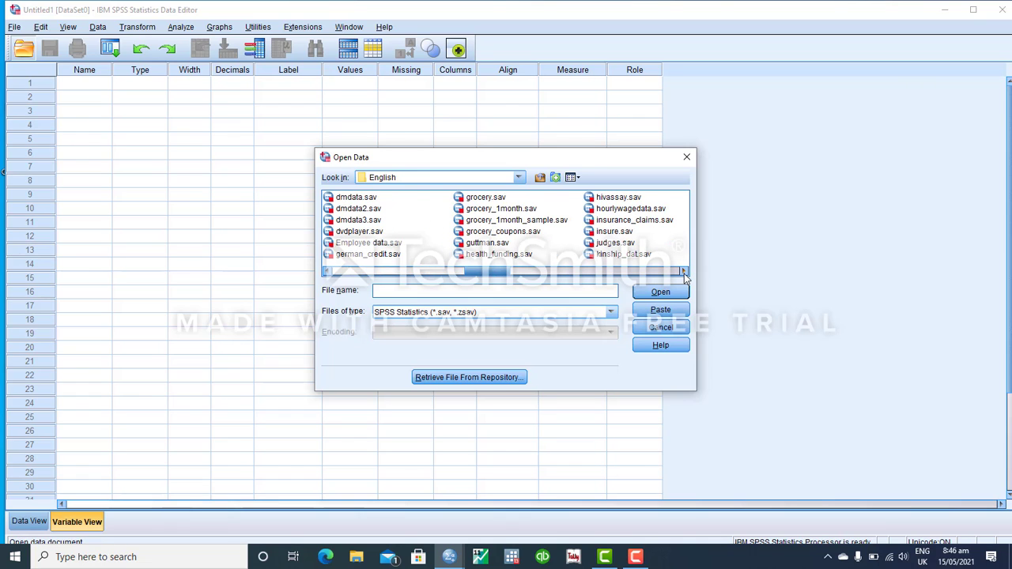
pyautogui.click(684, 271)
pyautogui.click(684, 271)
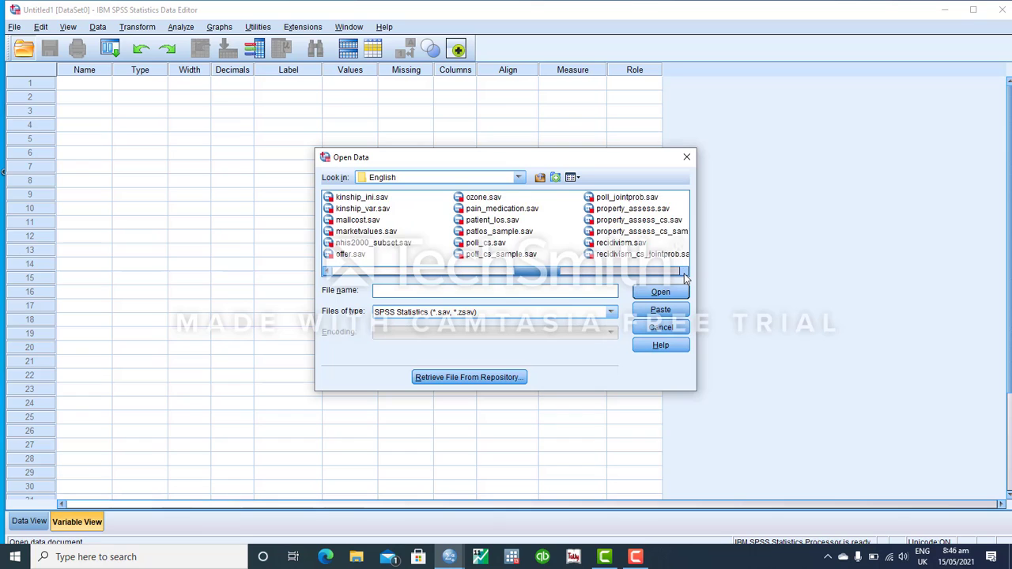
pyautogui.click(685, 271)
pyautogui.click(684, 271)
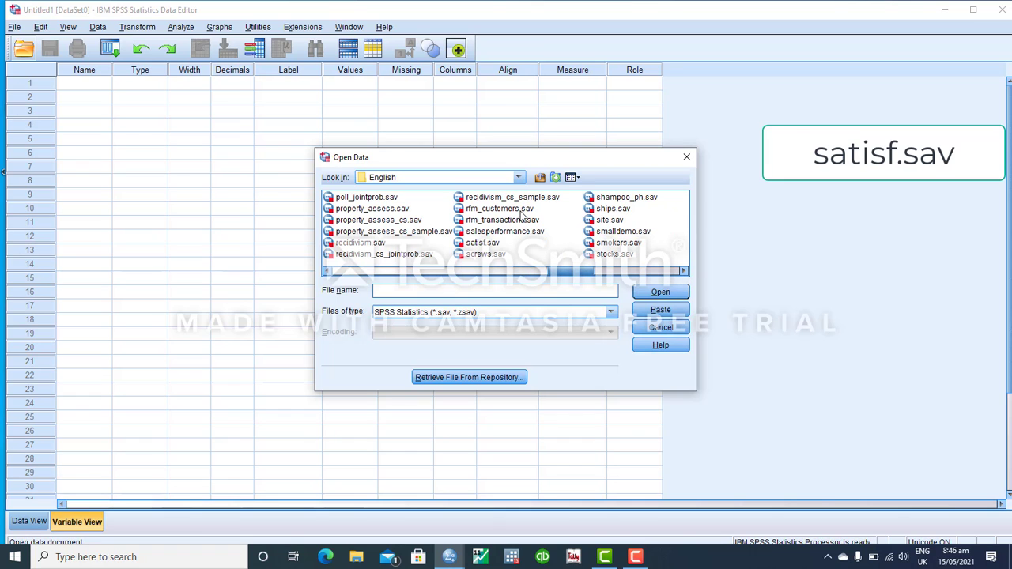
pyautogui.click(483, 243)
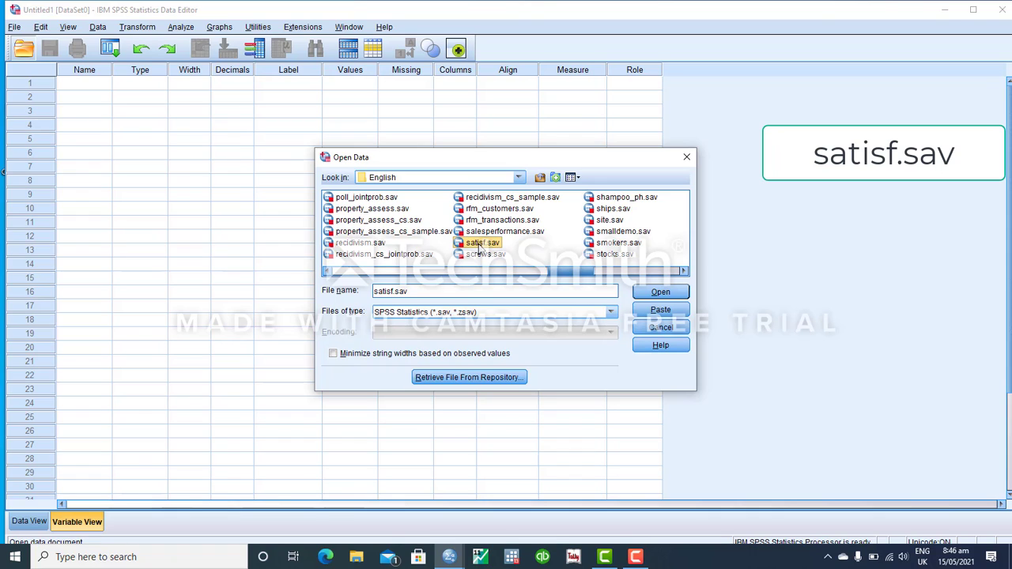
pyautogui.click(472, 244)
pyautogui.doubleClick(463, 245)
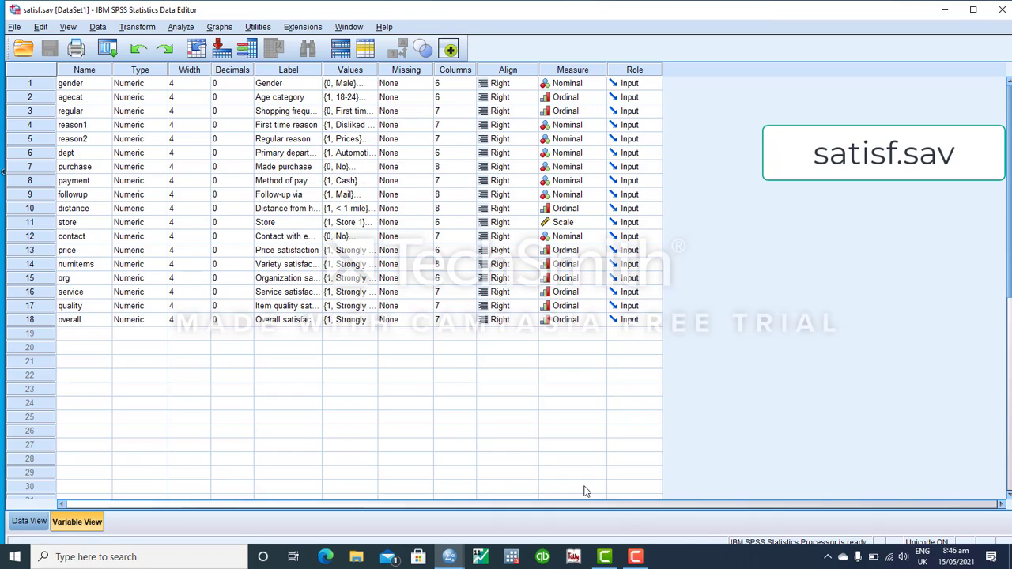
# Look over the case values in Data View, and return to the variable definitions.
pyautogui.click(636, 558)
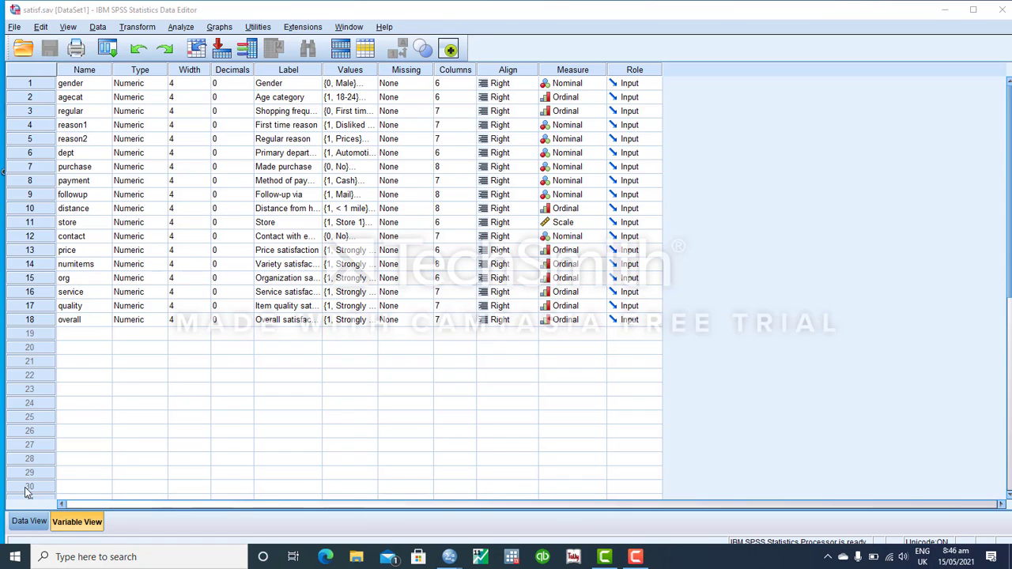
pyautogui.click(28, 526)
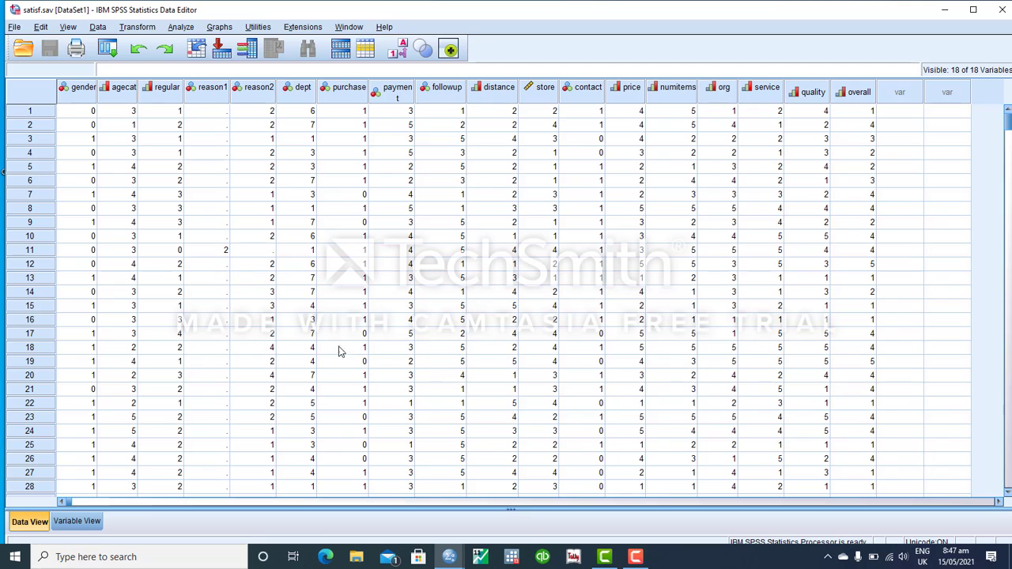
pyautogui.click(83, 526)
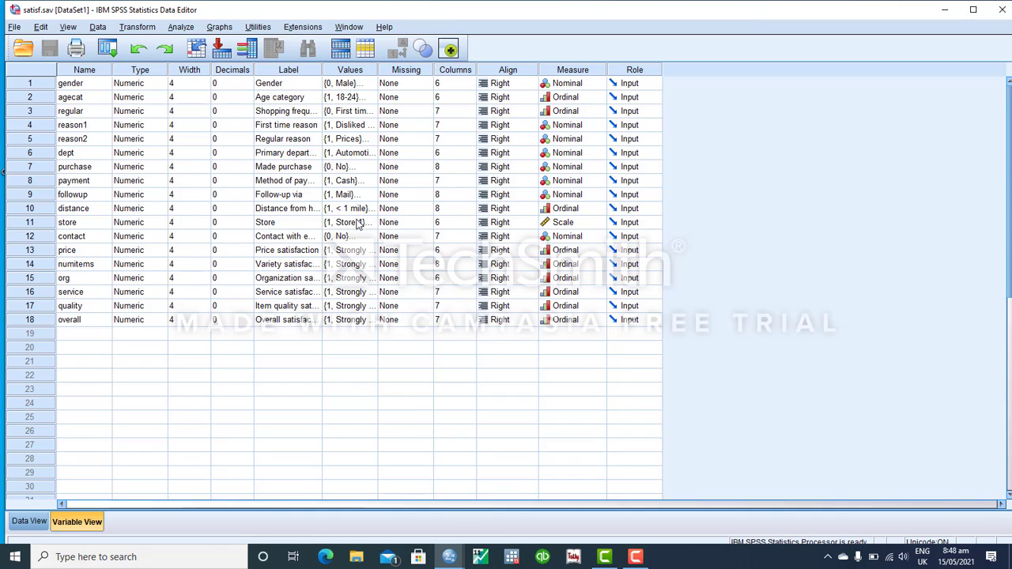
# Check the value labels of the store variable and set its measurement level to Nominal.
pyautogui.moveTo(377, 69); pyautogui.dragTo(439, 69)
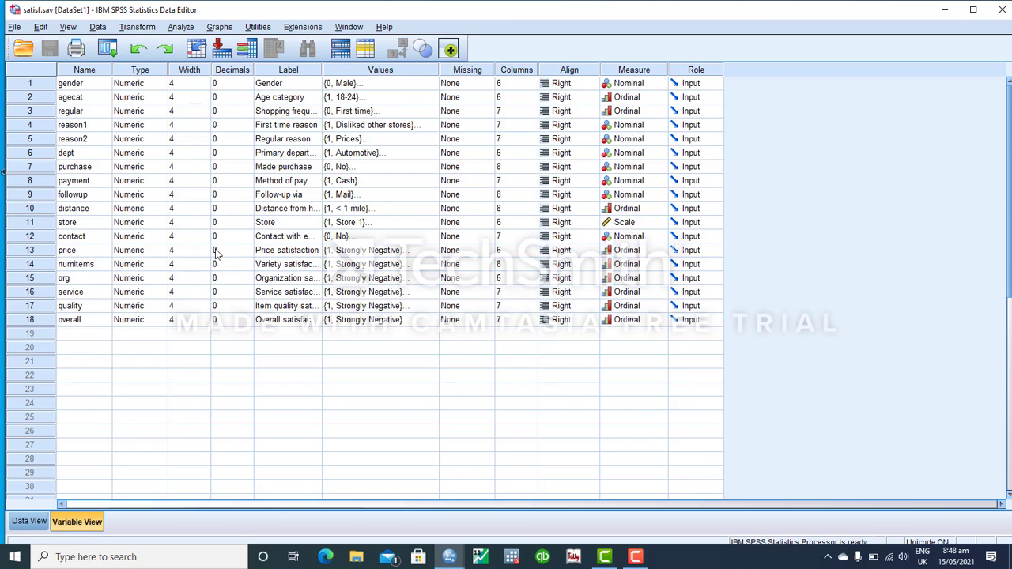
pyautogui.click(375, 225)
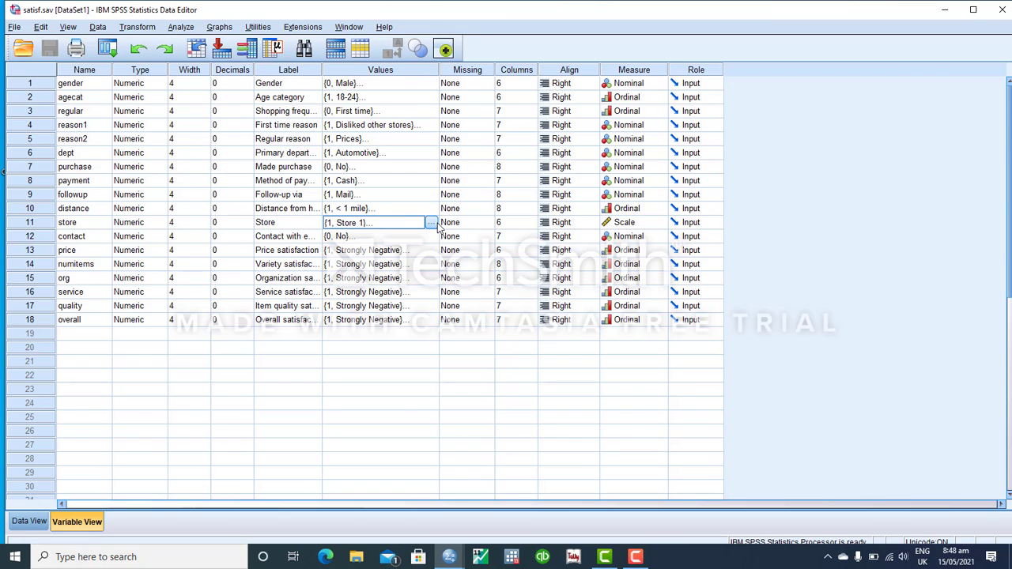
pyautogui.click(432, 223)
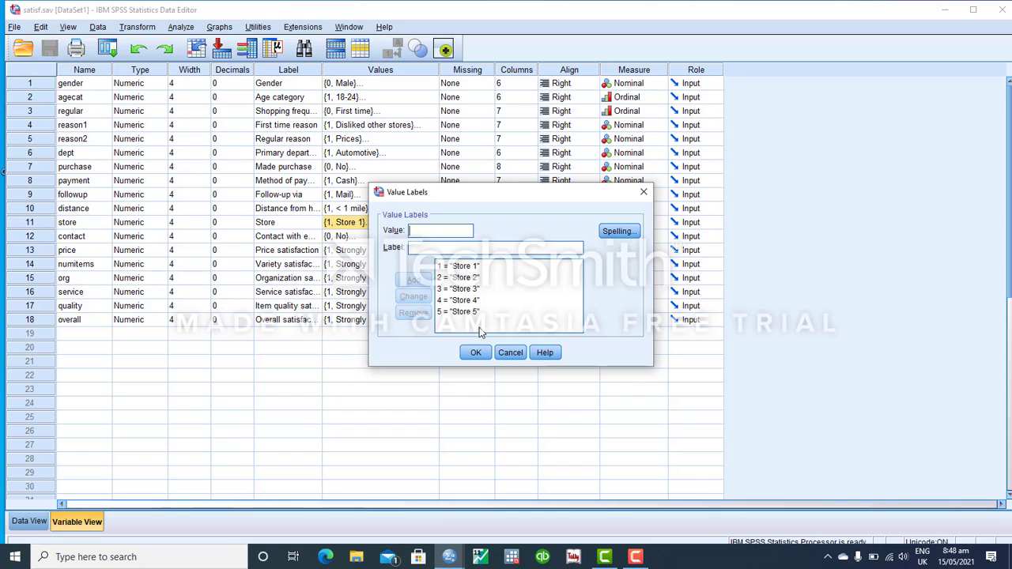
pyautogui.click(510, 353)
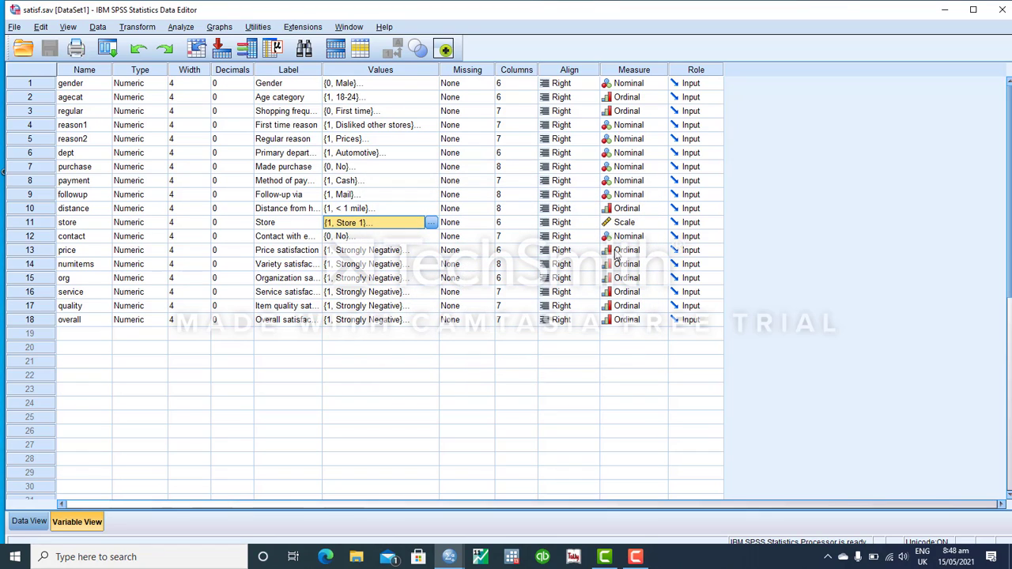
pyautogui.click(631, 224)
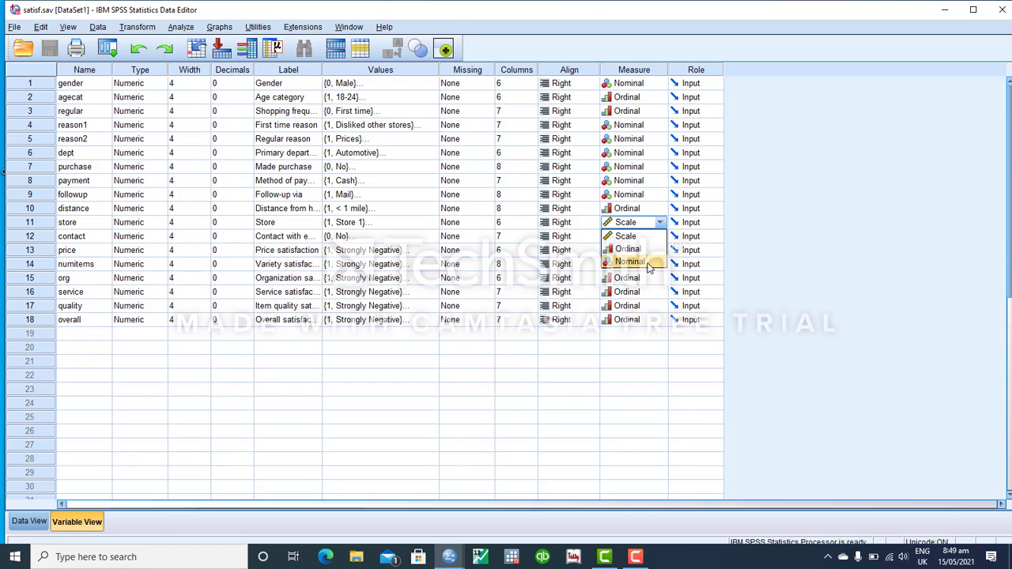
pyautogui.click(648, 265)
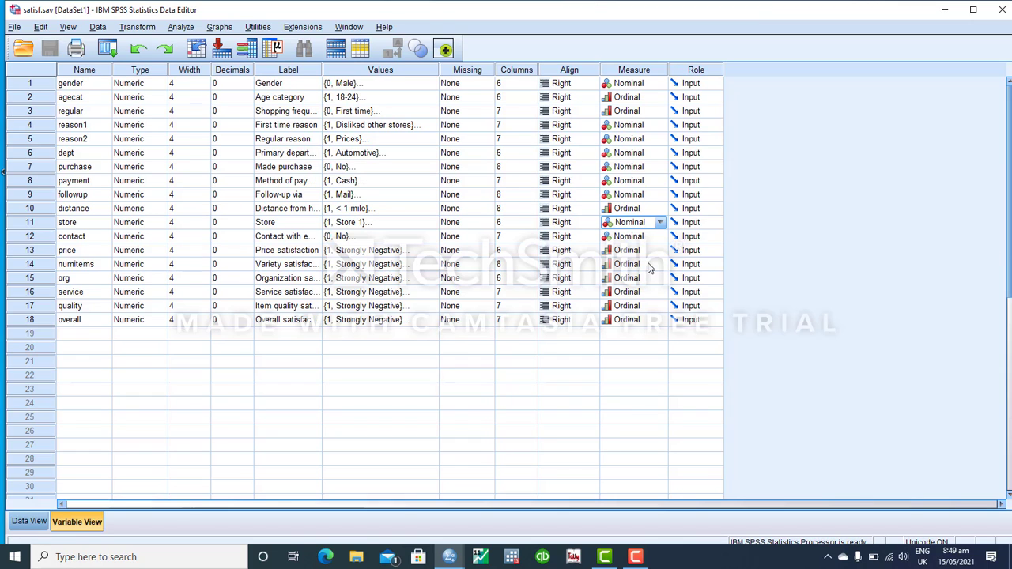
# Start a Crosstabs analysis from the Descriptive Statistics procedures.
pyautogui.click(173, 29)
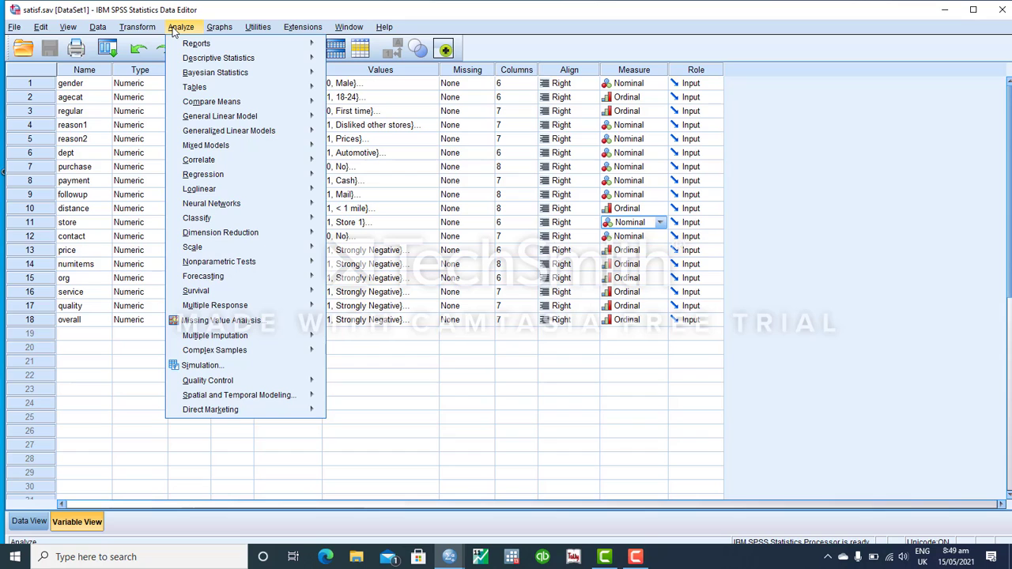
pyautogui.click(173, 28)
pyautogui.click(173, 29)
pyautogui.moveTo(219, 27)
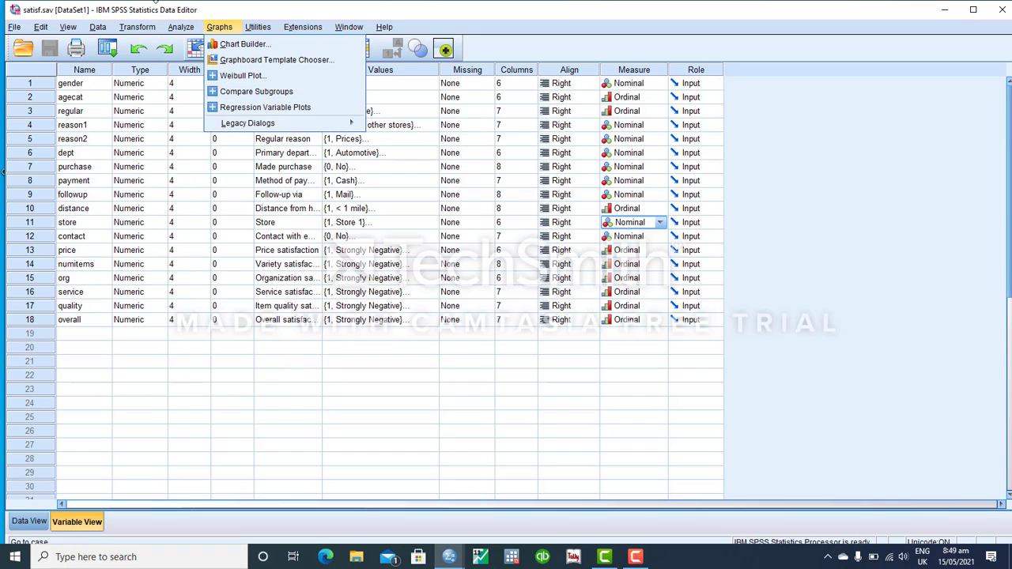
pyautogui.moveTo(182, 30)
pyautogui.moveTo(176, 160)
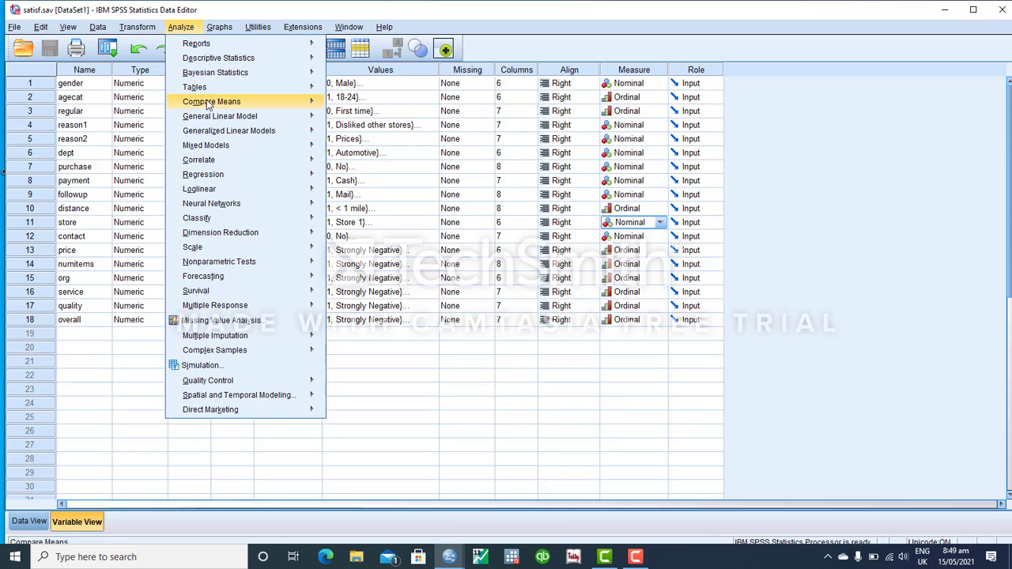
pyautogui.moveTo(229, 87)
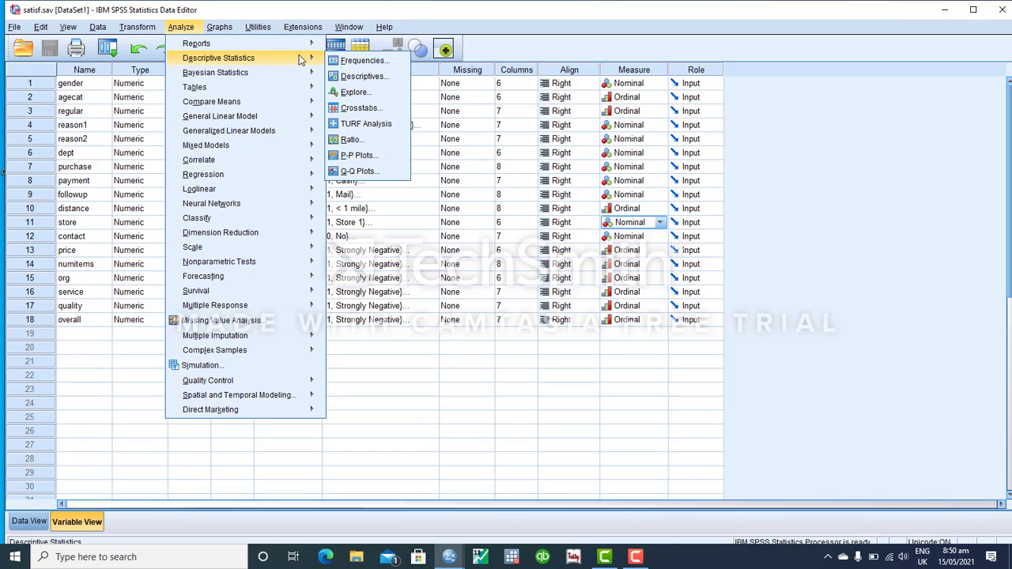
pyautogui.click(374, 109)
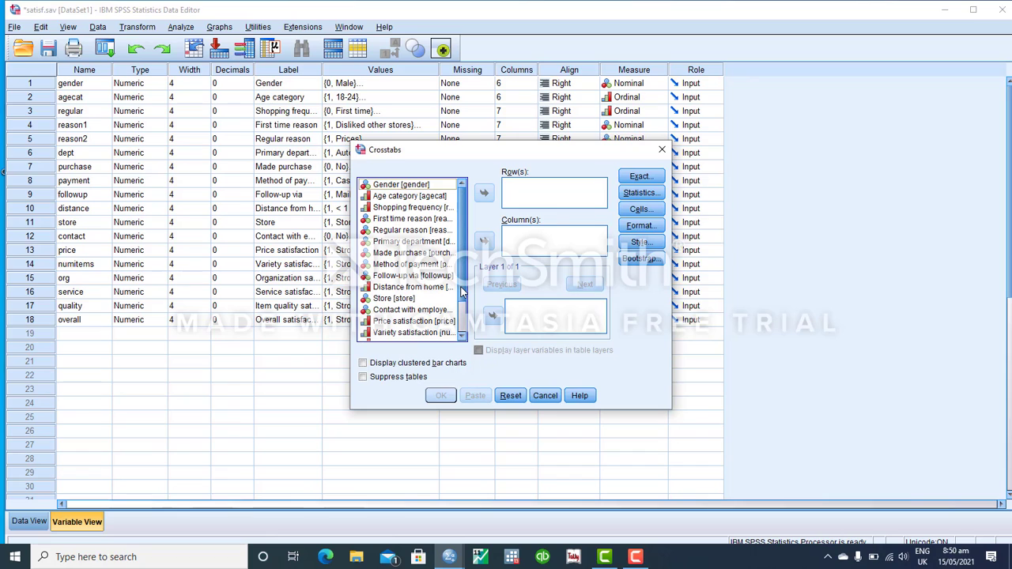
# Look through the whole list of variables available for the crosstabulation.
pyautogui.scroll(-2, 460, 279)
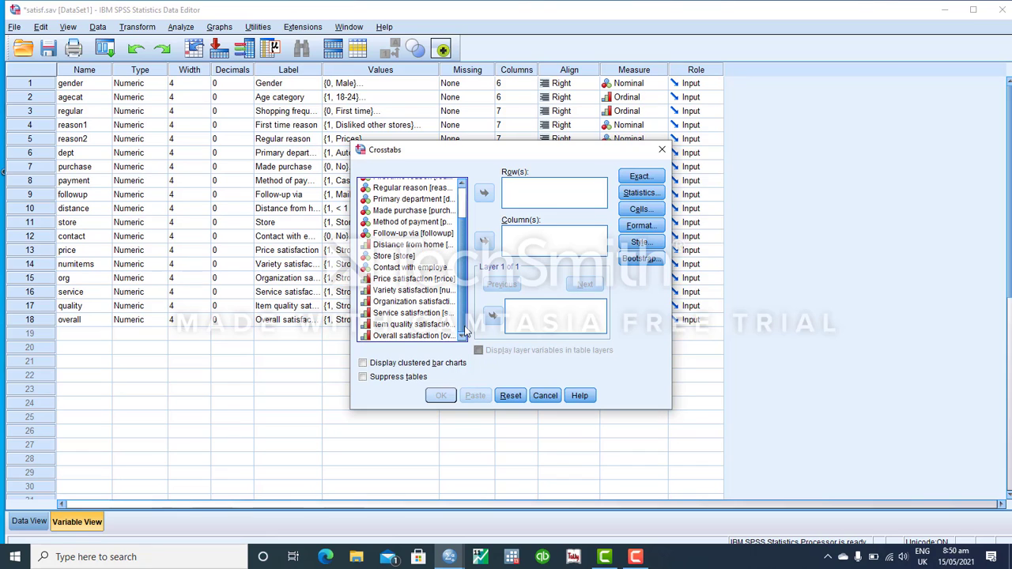
pyautogui.moveTo(465, 320); pyautogui.dragTo(465, 239)
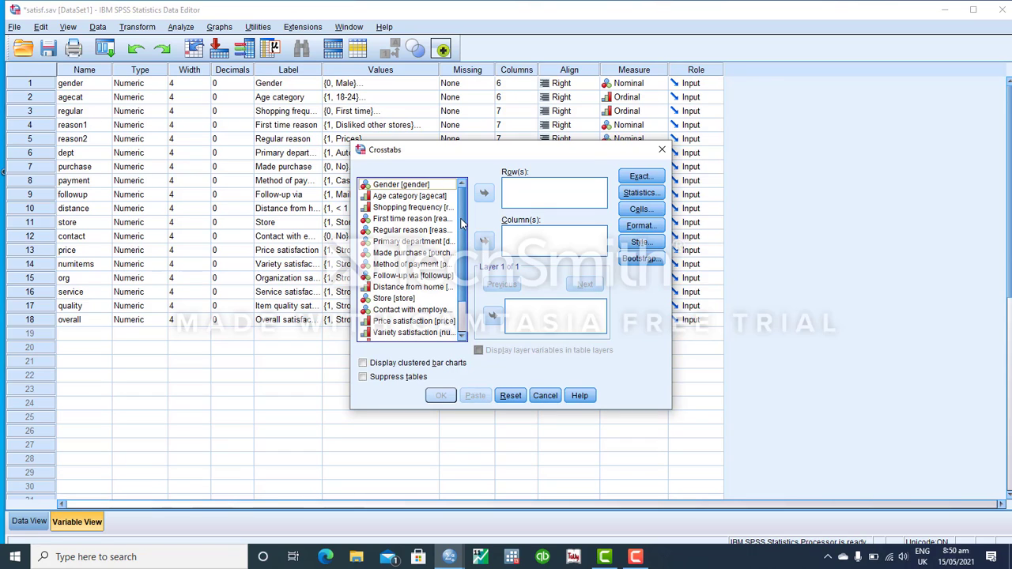
pyautogui.click(431, 196)
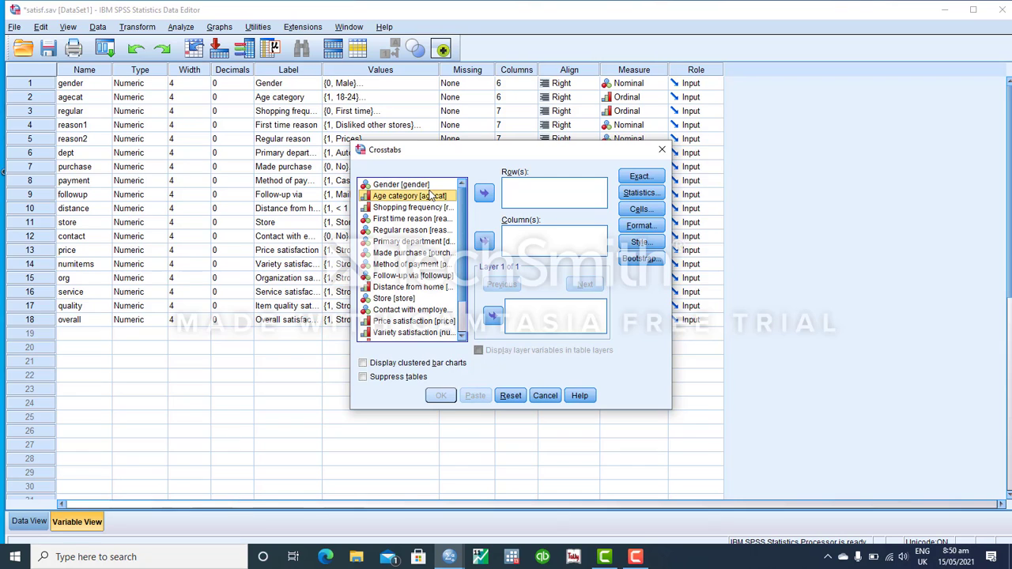
pyautogui.press('Down')
pyautogui.press('Up')
pyautogui.press('Down')
pyautogui.press('Down')
pyautogui.press('Down')
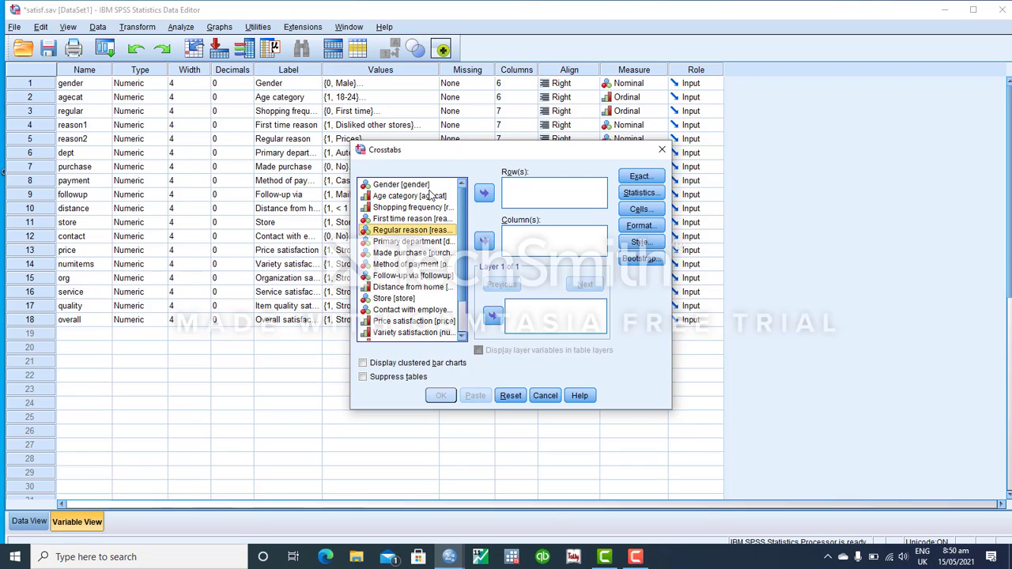
pyautogui.press('Down')
pyautogui.press('Down')
pyautogui.press('Down')
pyautogui.press('Down')
pyautogui.press('Down')
pyautogui.press('Down')
pyautogui.press('Down')
pyautogui.press('Down')
pyautogui.press('Up')
pyautogui.press('Up')
pyautogui.press('Up')
pyautogui.press('Up')
pyautogui.press('Up')
pyautogui.press('Down')
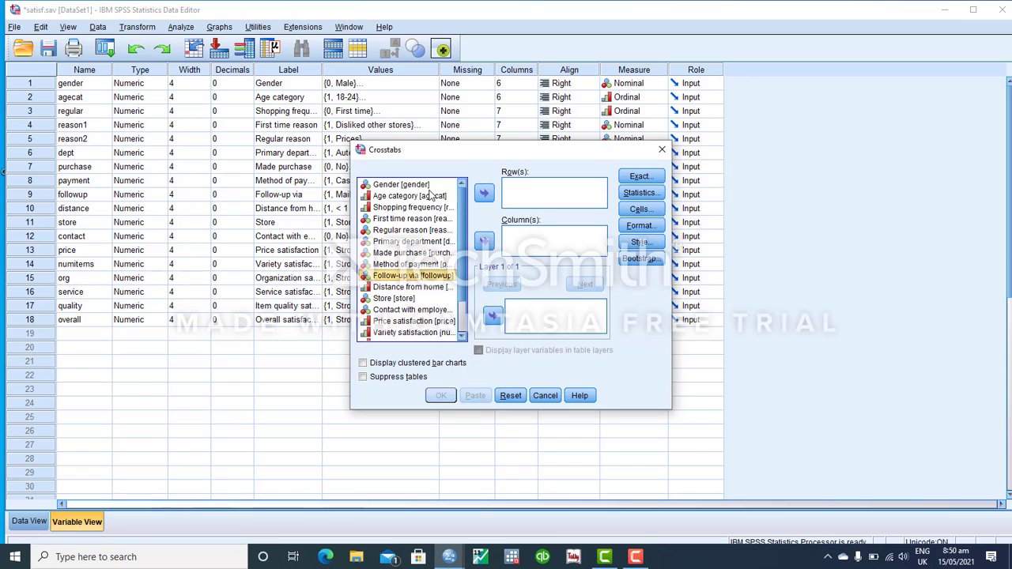
pyautogui.press('Down')
pyautogui.press('Down')
pyautogui.press('Down')
pyautogui.press('Down')
pyautogui.press('Down')
pyautogui.press('Down')
pyautogui.press('Down')
pyautogui.press('Down')
pyautogui.press('Down')
pyautogui.press('Up')
pyautogui.press('Up')
pyautogui.press('Up')
pyautogui.press('Up')
pyautogui.press('Up')
pyautogui.press('Up')
pyautogui.press('Up')
pyautogui.press('Up')
pyautogui.press('Up')
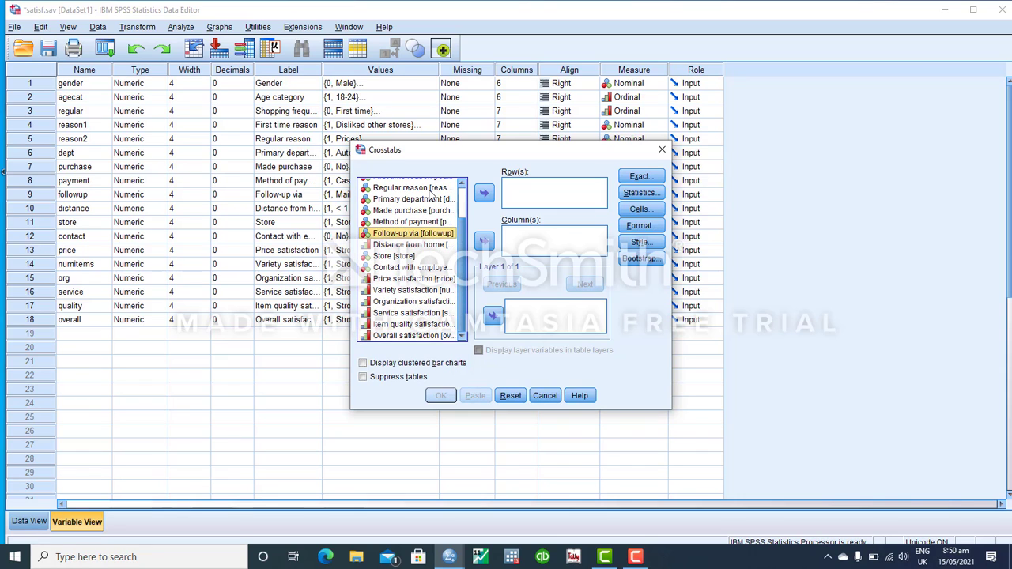
# Look through the variables in the Crosstabs list from Follow-up via down to Overall satisfaction and back.
pyautogui.press('Down')
pyautogui.press('Down')
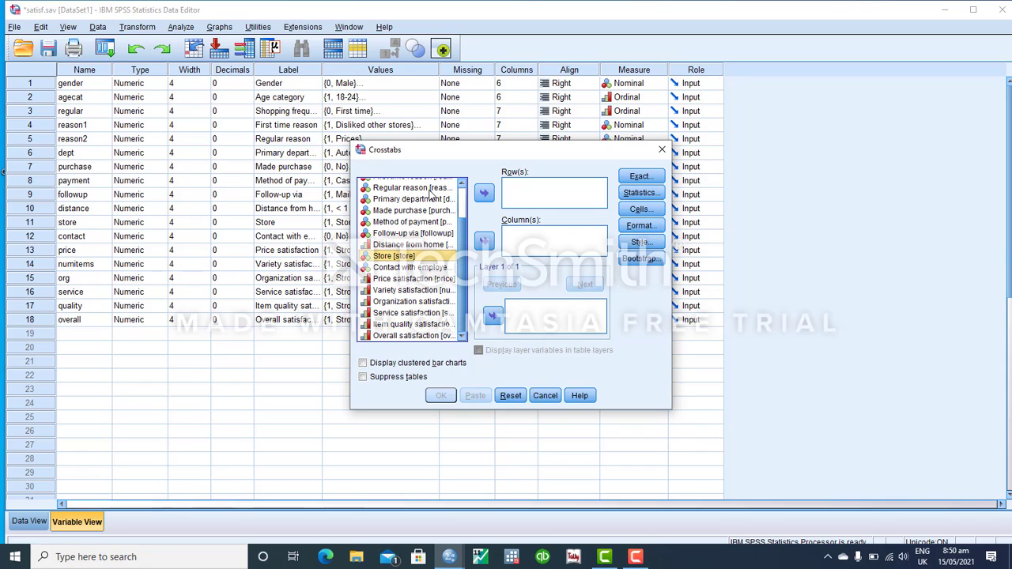
pyautogui.press('Down')
pyautogui.press('Down')
pyautogui.press('Down')
pyautogui.press('Down')
pyautogui.press('Down')
pyautogui.press('Down')
pyautogui.press('Down')
pyautogui.press('Up')
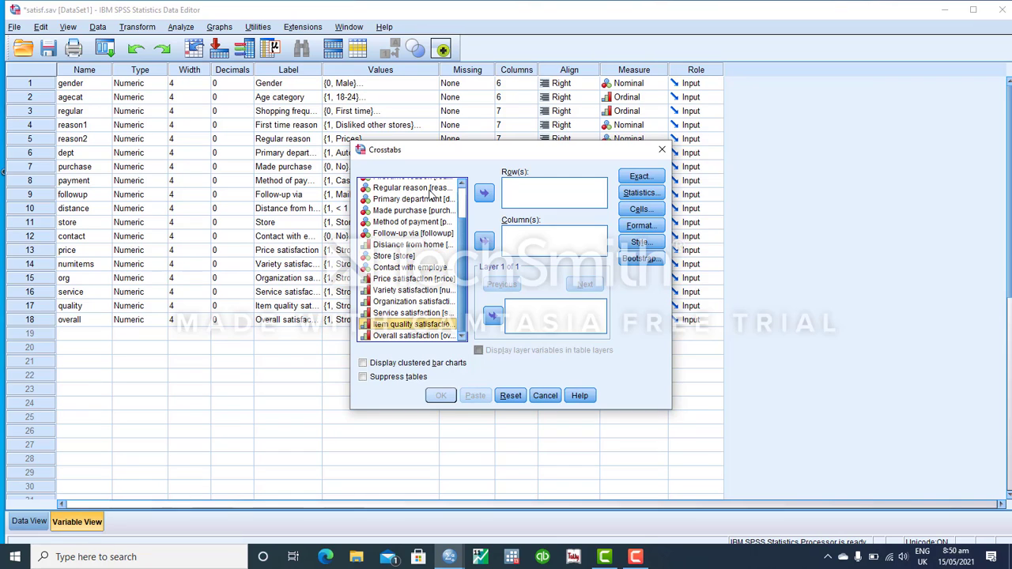
pyautogui.press('Up')
pyautogui.press('Up')
pyautogui.press('Up')
pyautogui.press('Up')
pyautogui.press('Up')
pyautogui.press('Up')
pyautogui.press('Up')
# Assign Store to the rows and Service satisfaction to the columns of the crosstabulation, and display the variables by name.
pyautogui.press('Down')
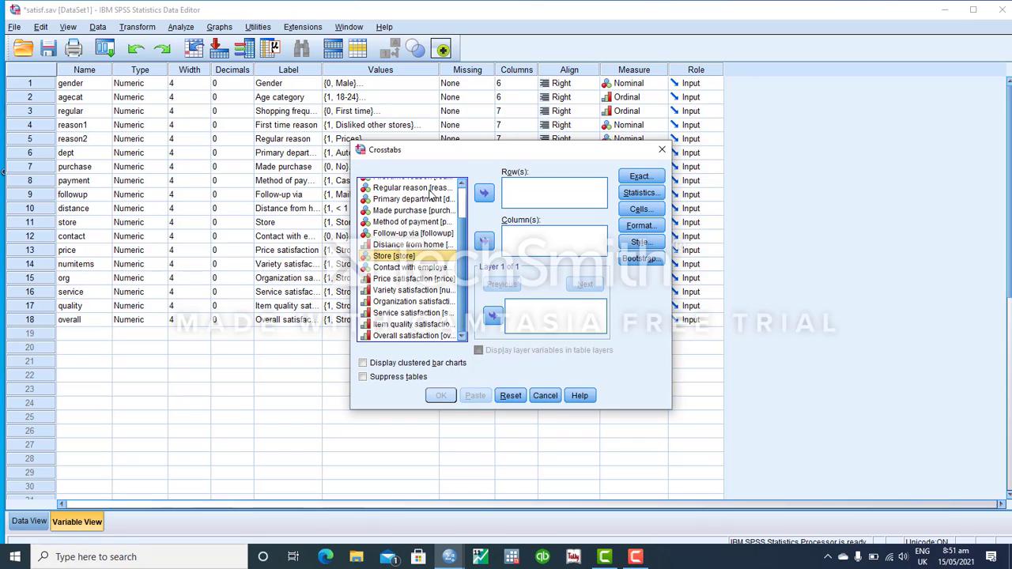
pyautogui.click(486, 193)
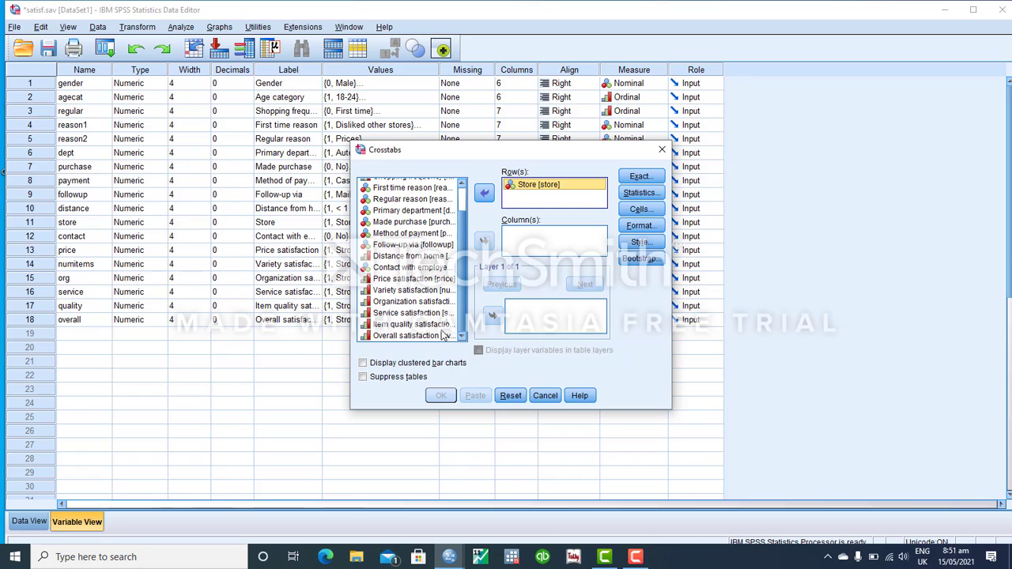
pyautogui.click(418, 313)
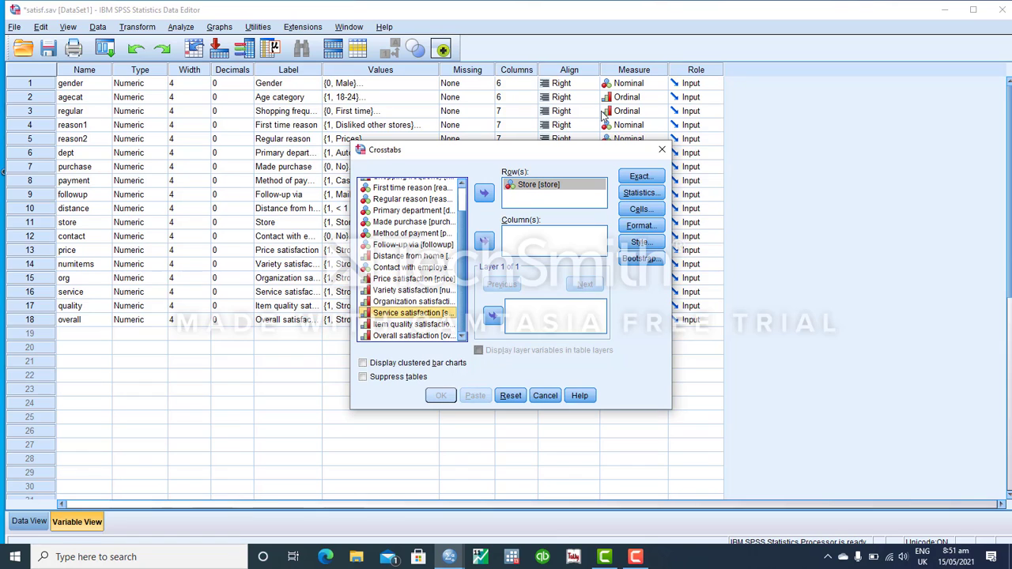
pyautogui.click(488, 243)
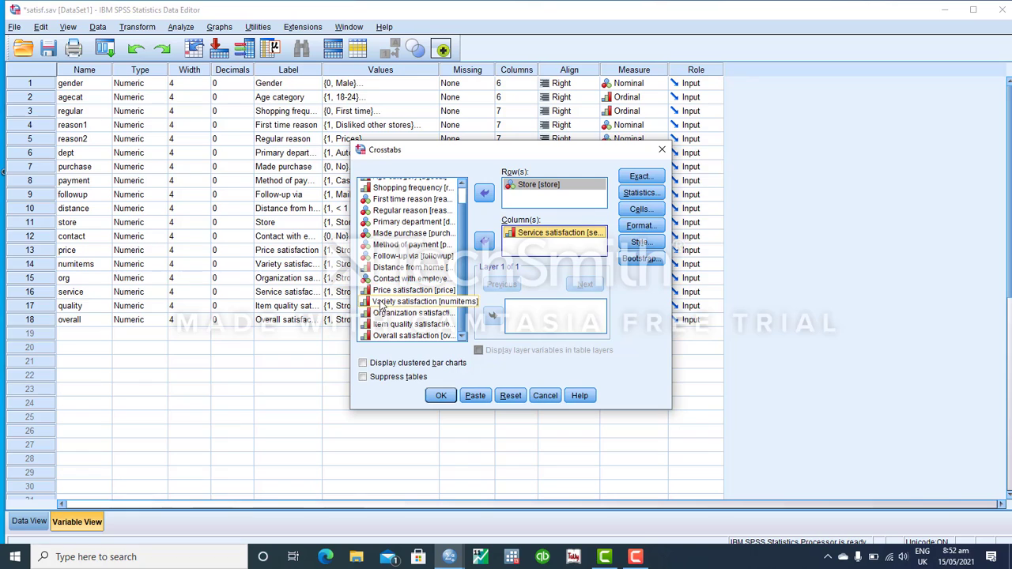
pyautogui.rightClick(379, 281)
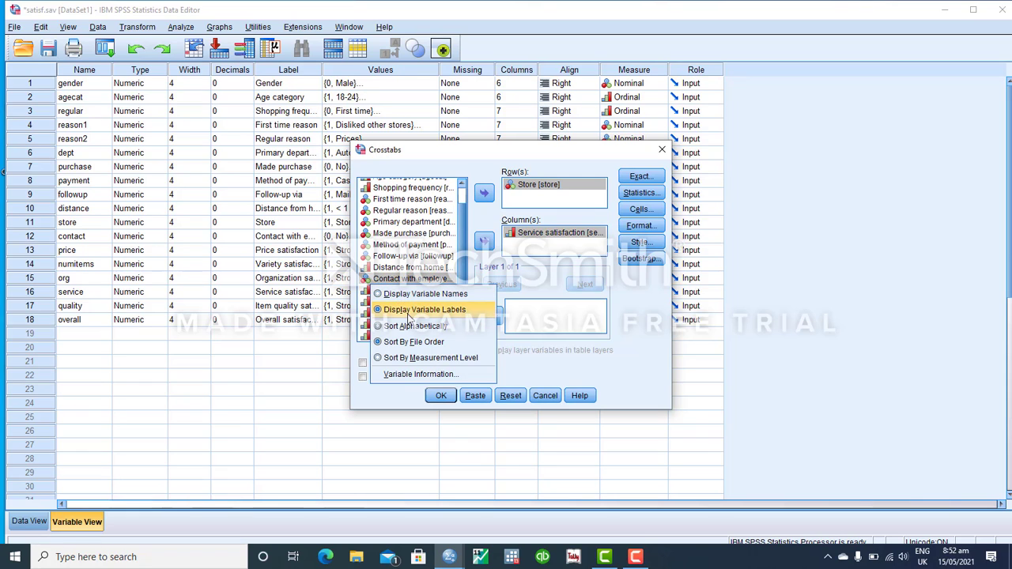
pyautogui.click(457, 294)
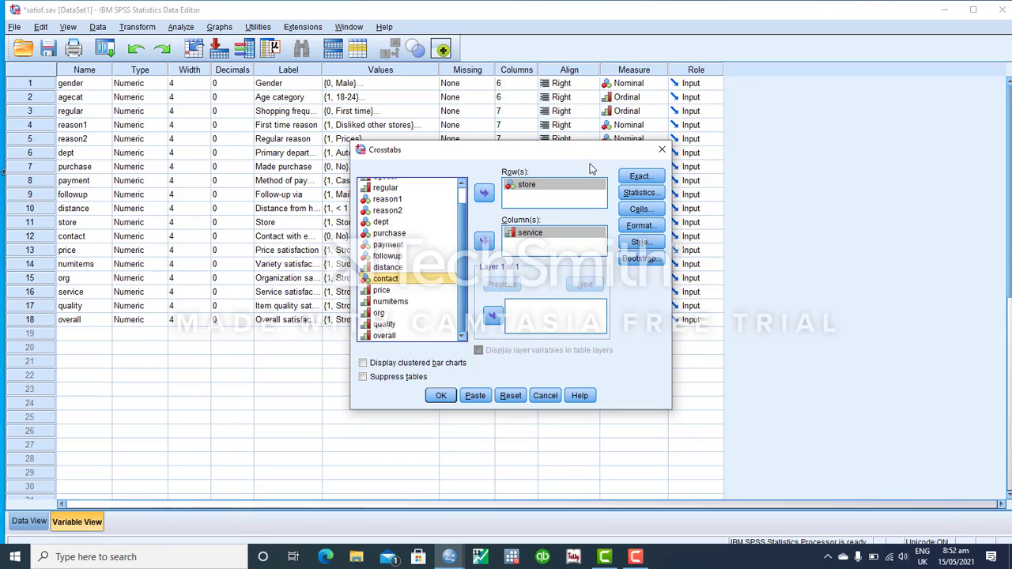
# Request the Chi-square statistic for the crosstabulation and keep the exact tests setting at Asymptotic only.
pyautogui.click(642, 194)
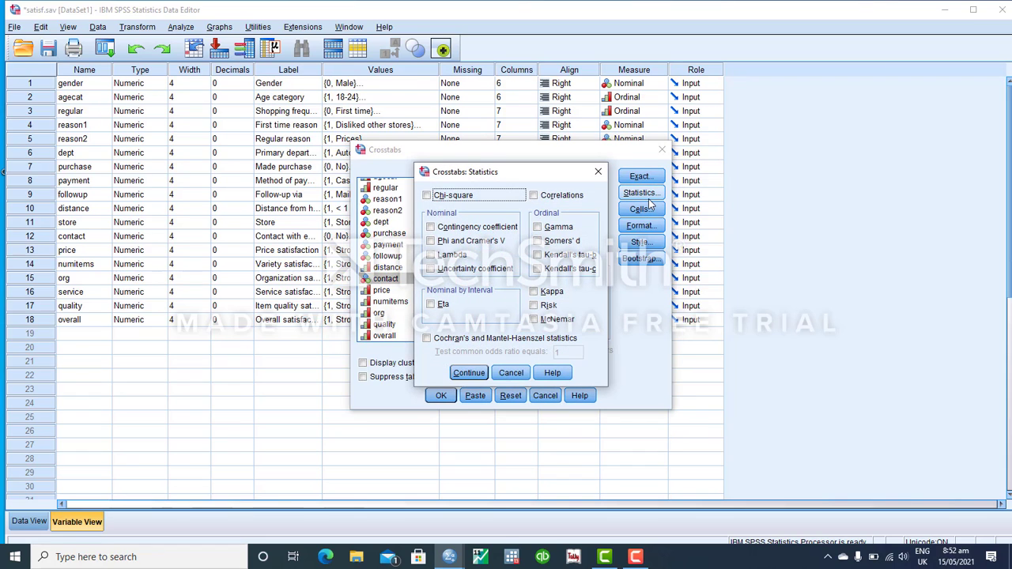
pyautogui.click(427, 197)
pyautogui.click(471, 374)
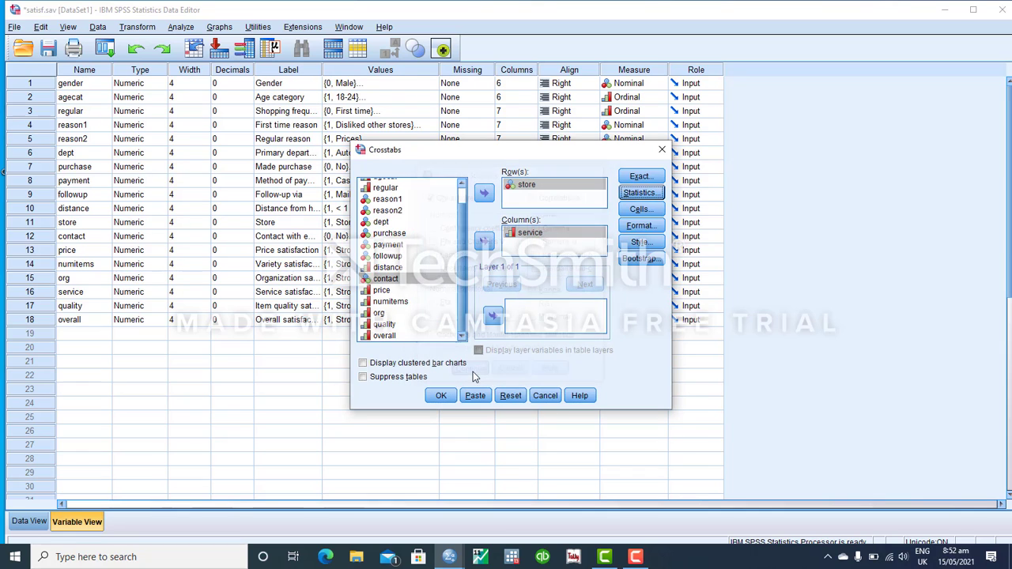
pyautogui.click(641, 176)
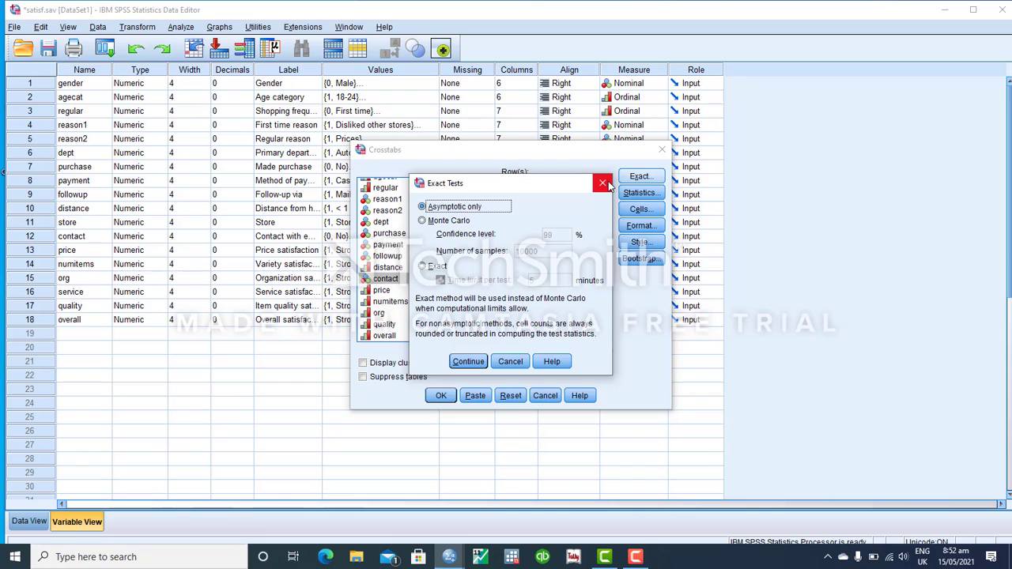
pyautogui.click(466, 362)
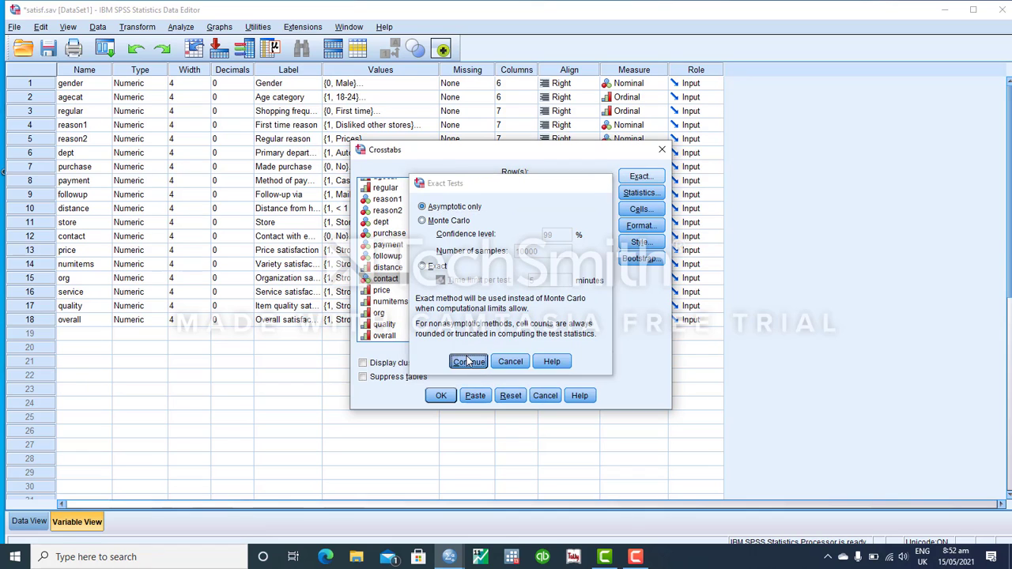
# Include expected counts alongside the observed counts in the table cells and run the crosstabulation.
pyautogui.click(641, 210)
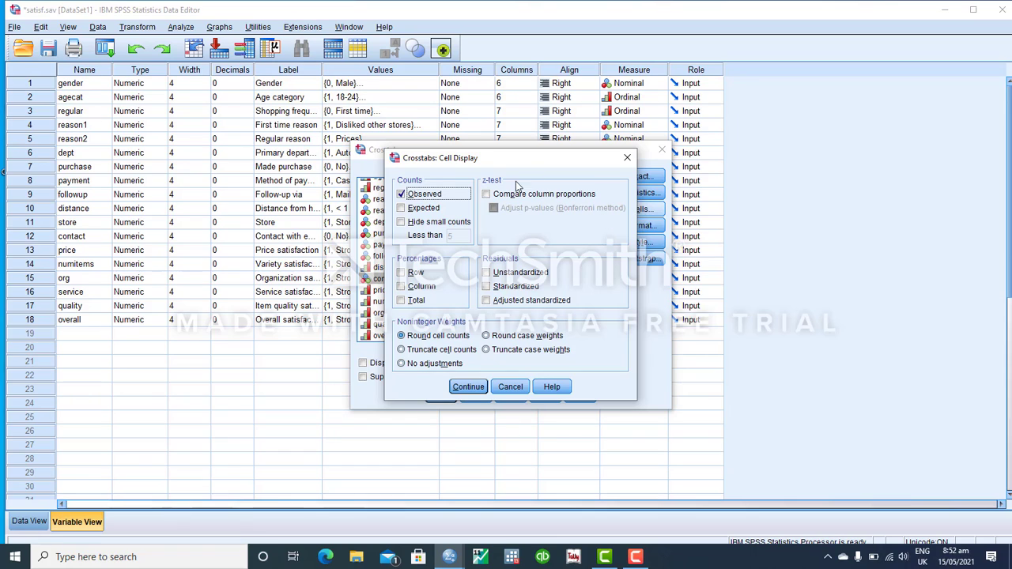
pyautogui.click(401, 208)
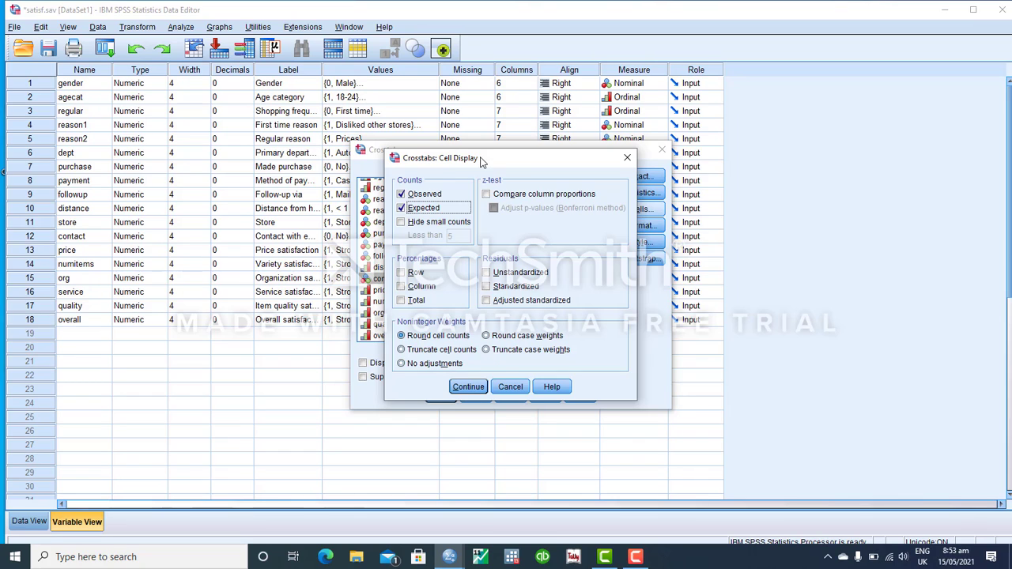
pyautogui.click(467, 387)
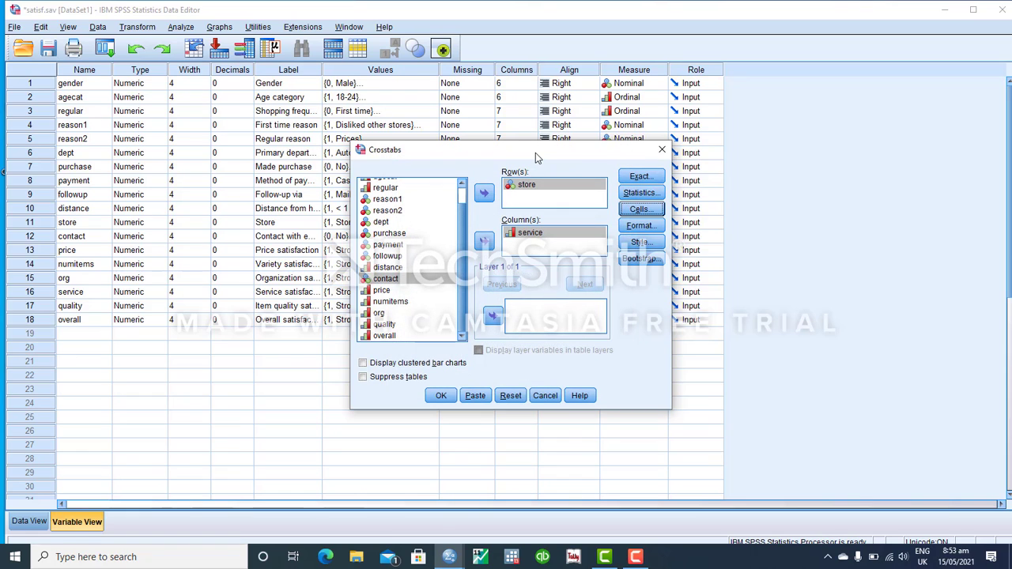
pyautogui.click(440, 397)
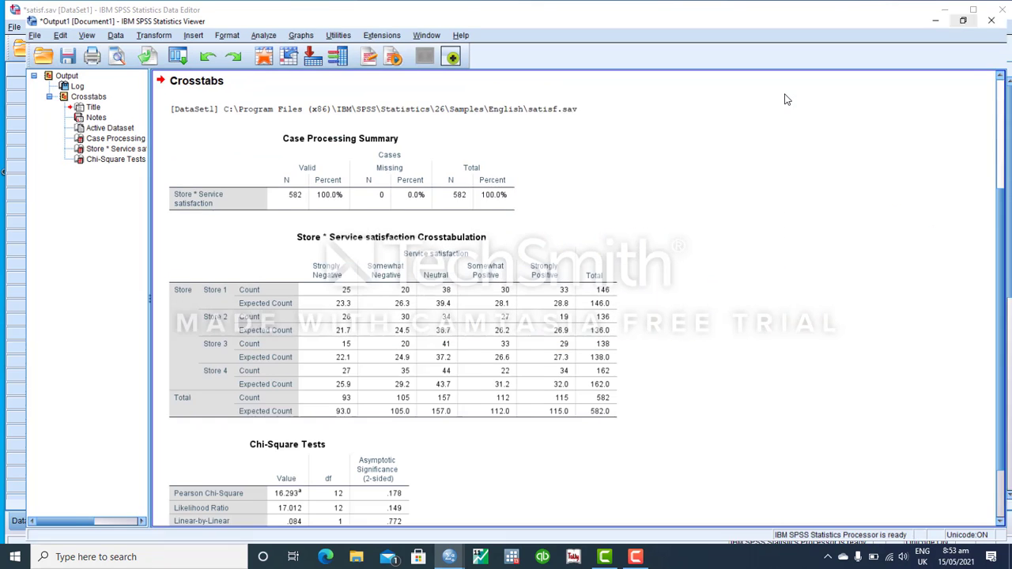
# Examine the case processing summary, the Store by Service satisfaction crosstabulation and the chi-square test results in the output.
pyautogui.click(787, 93)
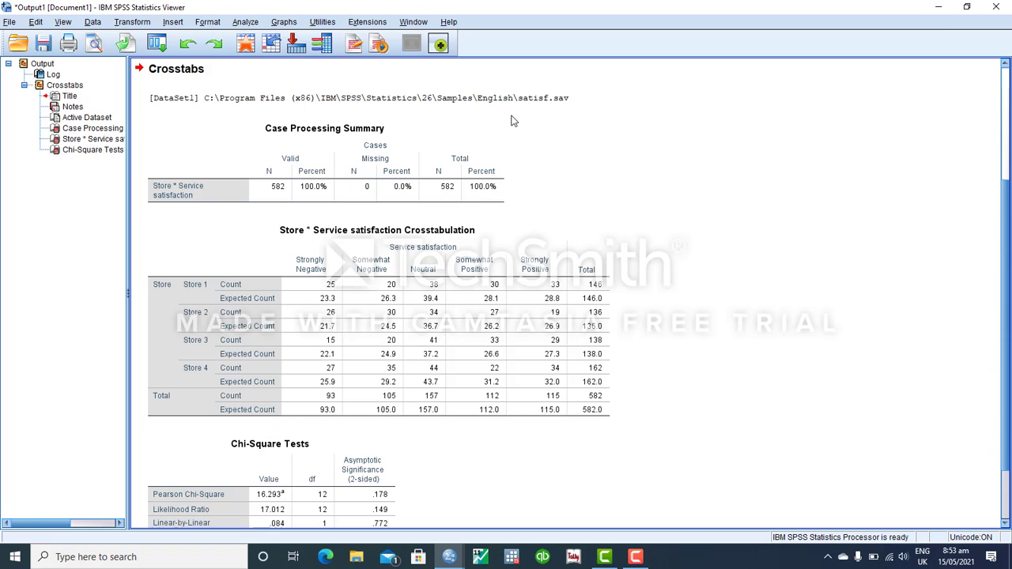
pyautogui.click(426, 139)
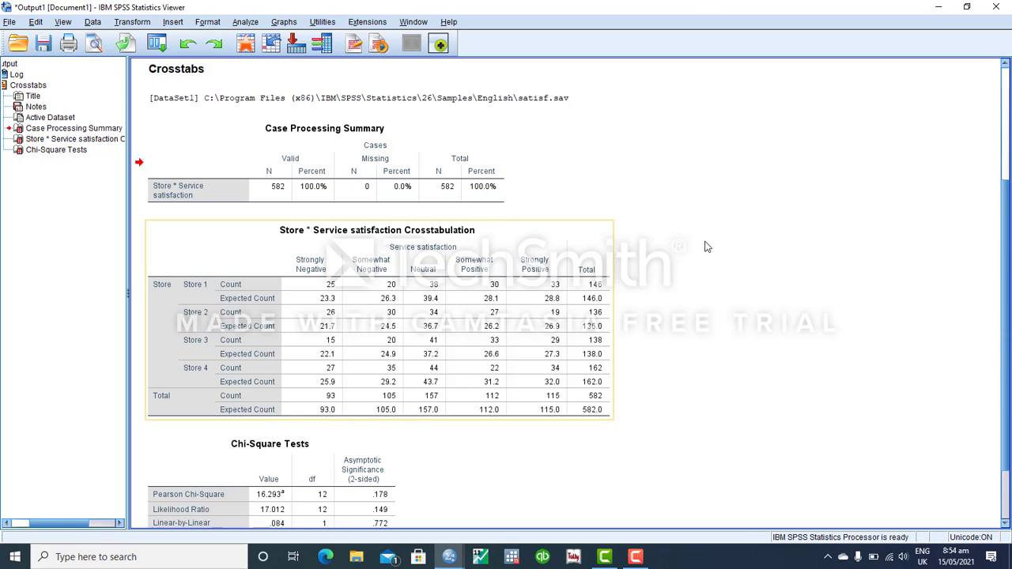
pyautogui.scroll(-3, 1006, 197)
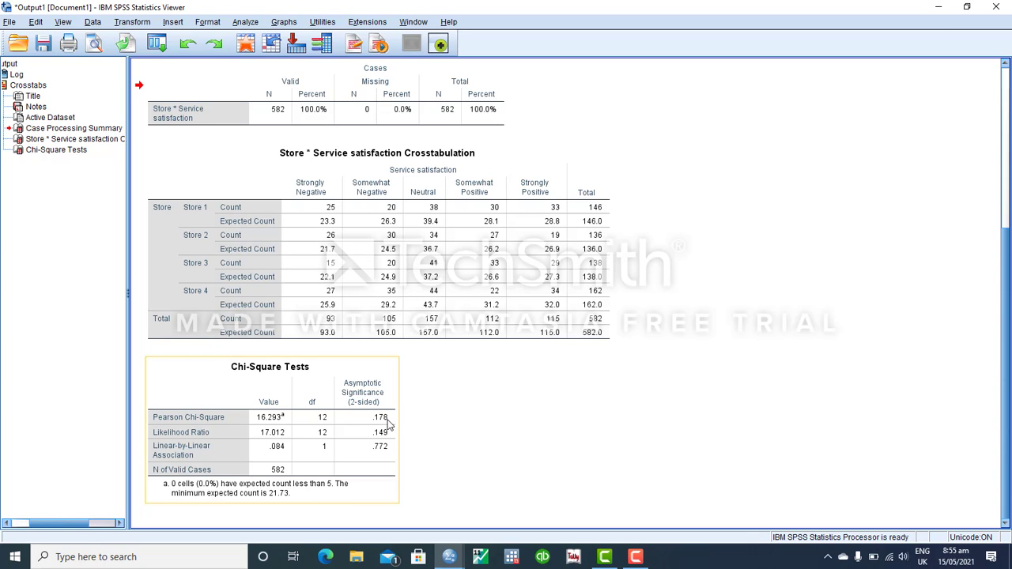
pyautogui.click(506, 448)
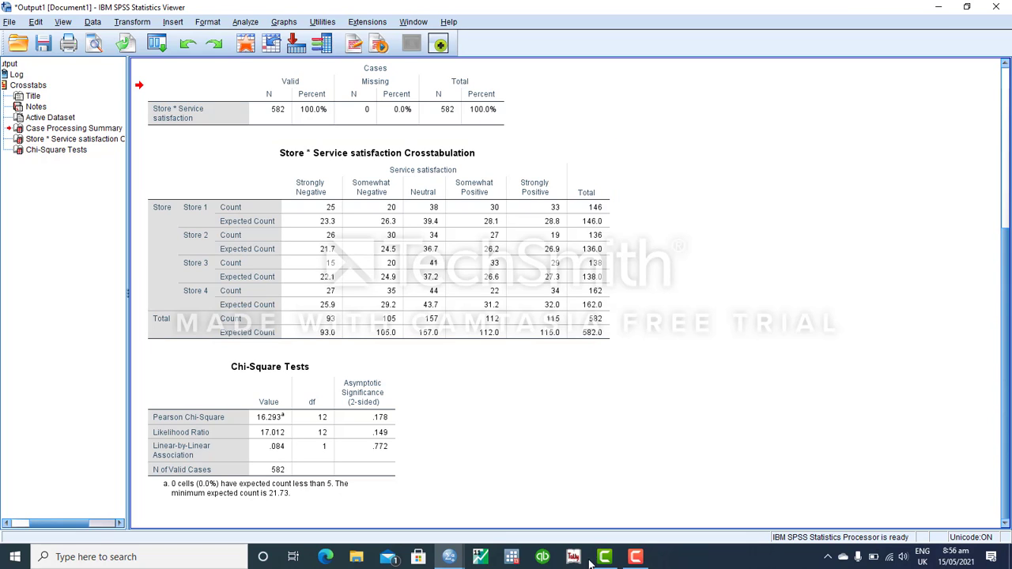
pyautogui.click(636, 557)
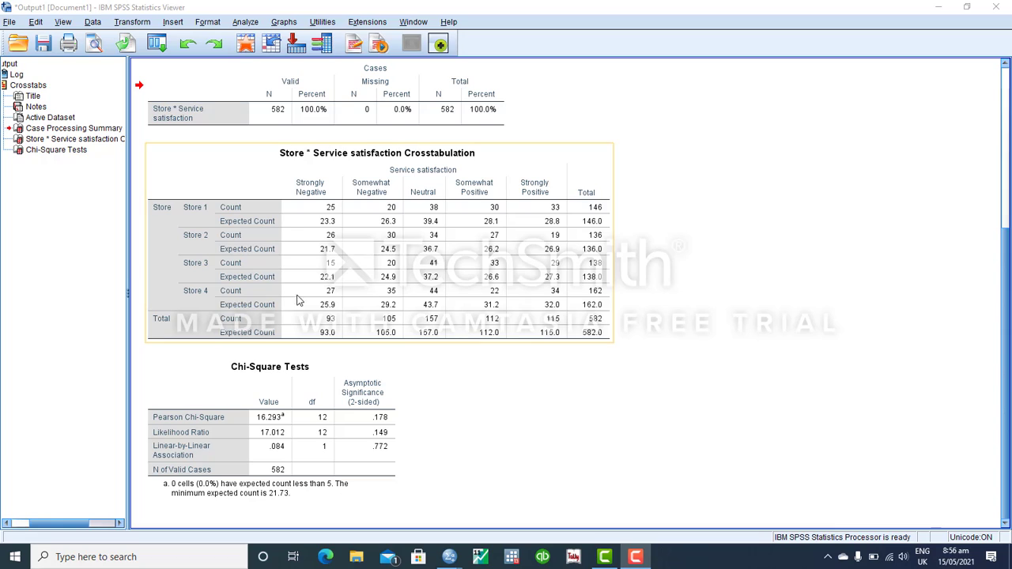